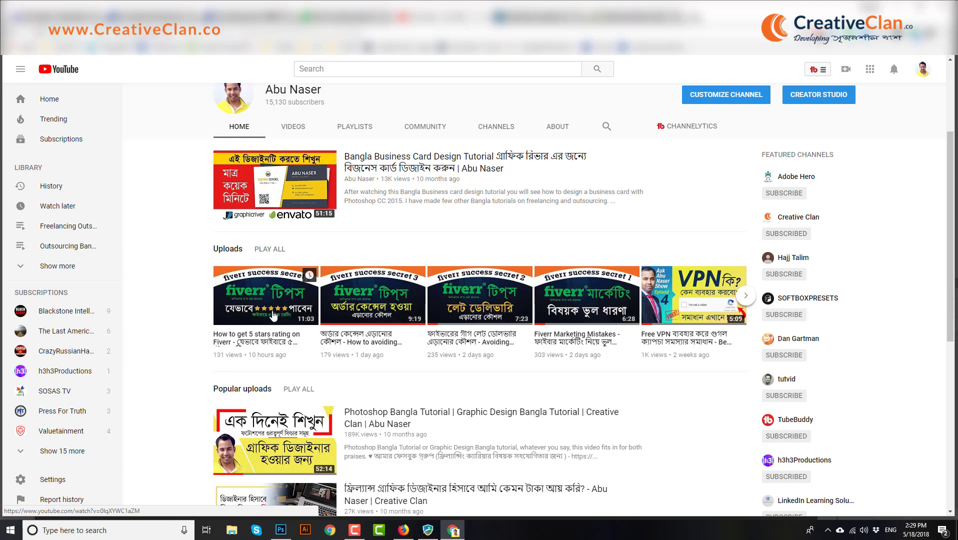
Switch to the Fiverr seller dashboard and open the Buyer Requests page
key("ctrl+Tab")
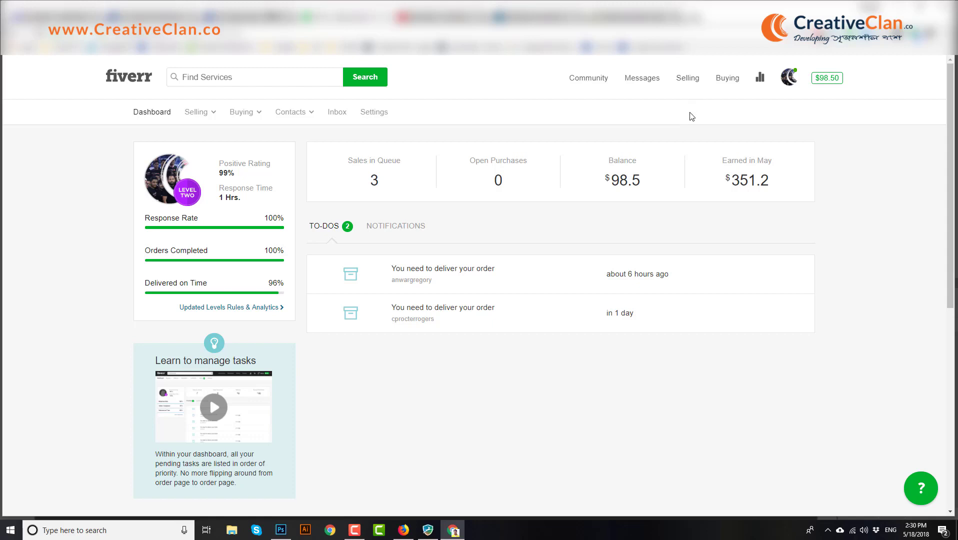
mouse_move(687, 83)
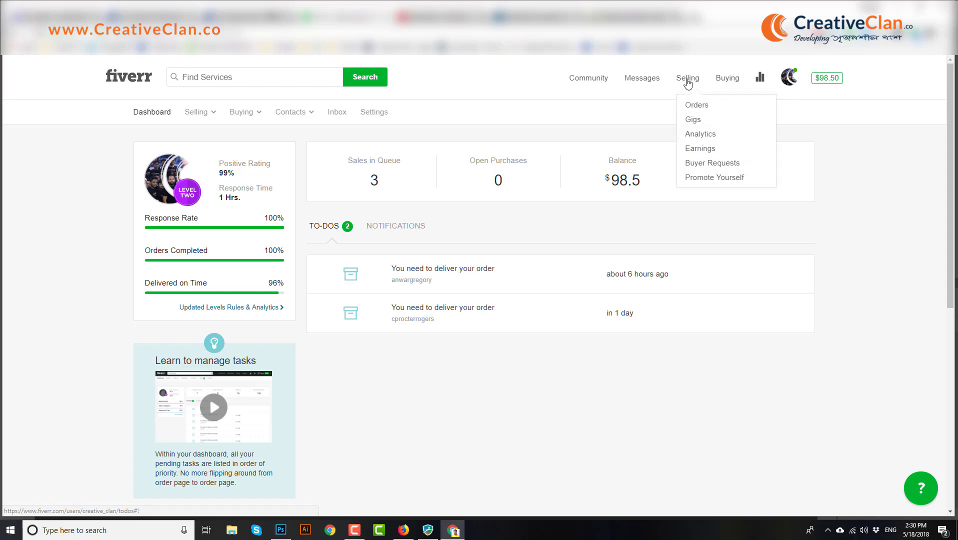
left_click(700, 168)
scroll(566, 328, "down", 2)
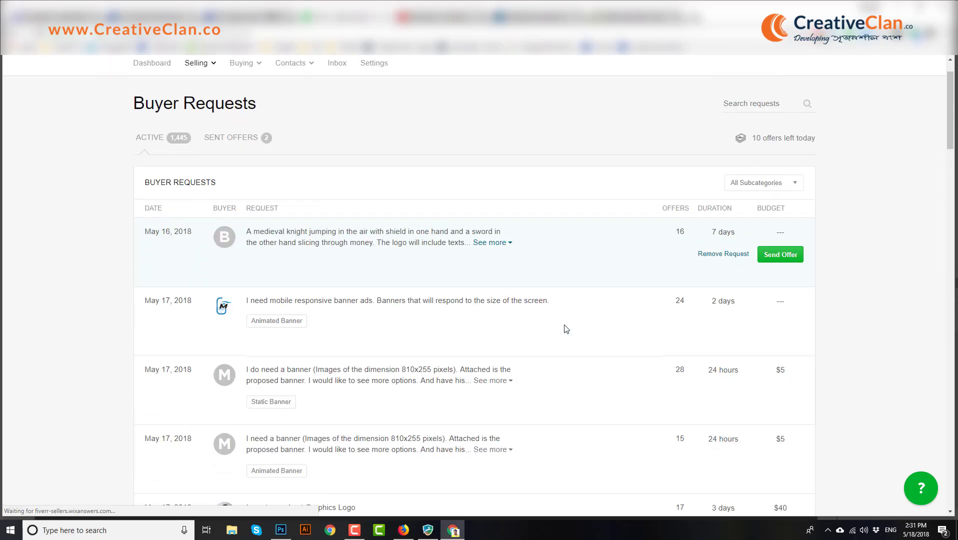
scroll(566, 328, "up", 2)
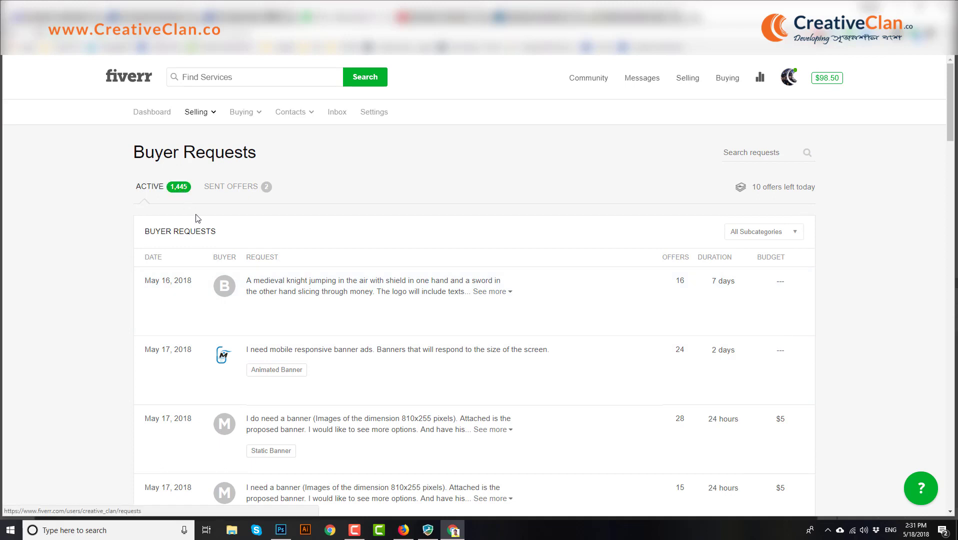
Browse the active buyer requests and expand the full description of the feminine logo request for the cosmetics company RR hair
mouse_move(346, 359)
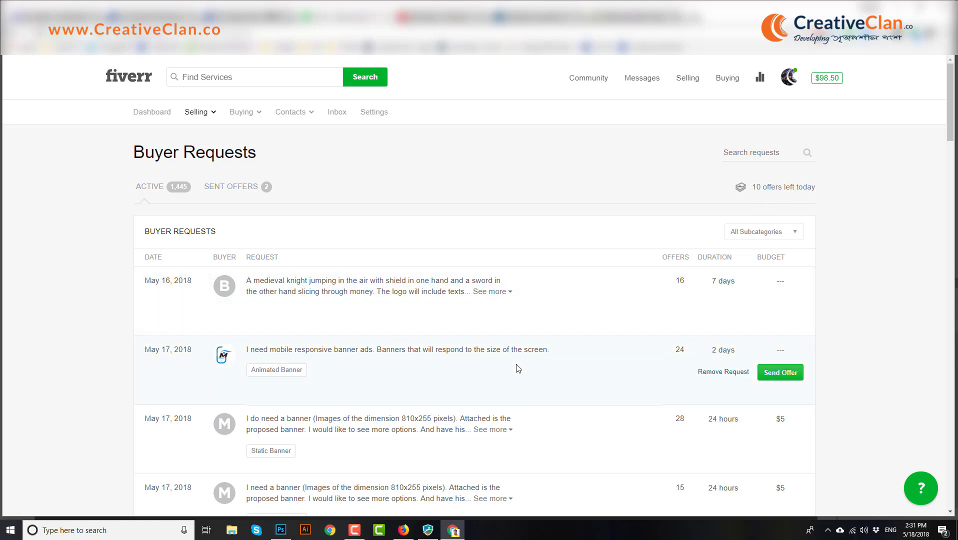
scroll(518, 368, "down", 1)
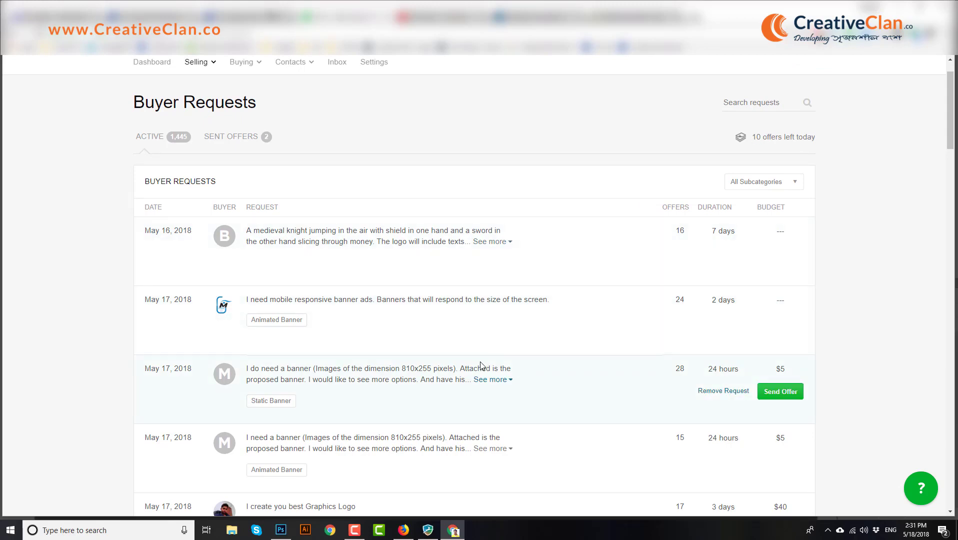
scroll(482, 366, "down", 6)
scroll(482, 365, "down", 10)
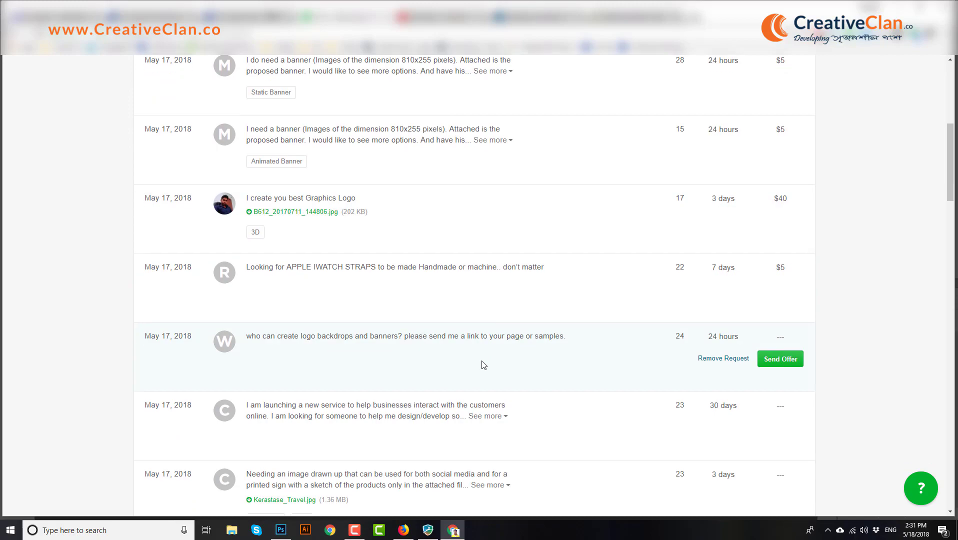
scroll(484, 365, "down", 3)
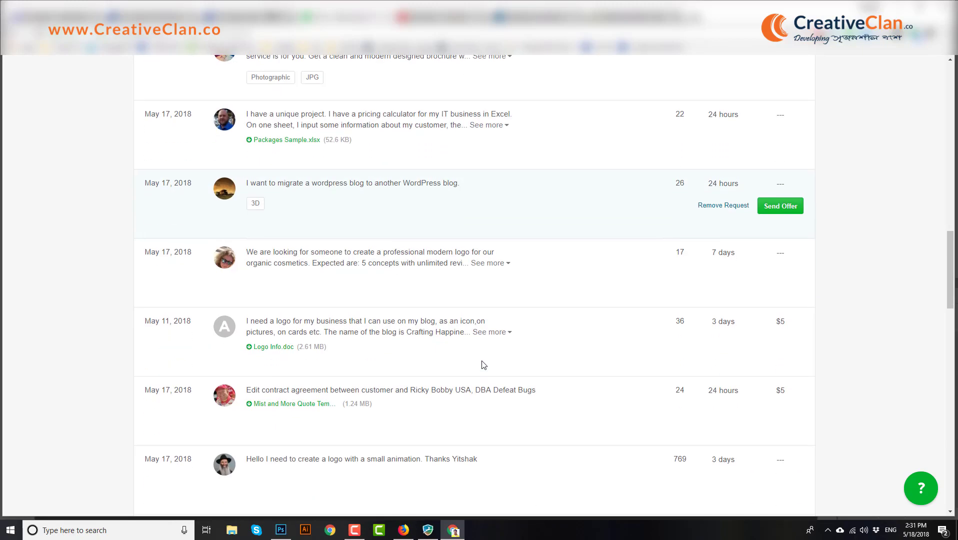
scroll(457, 306, "down", 3)
scroll(456, 304, "down", 2)
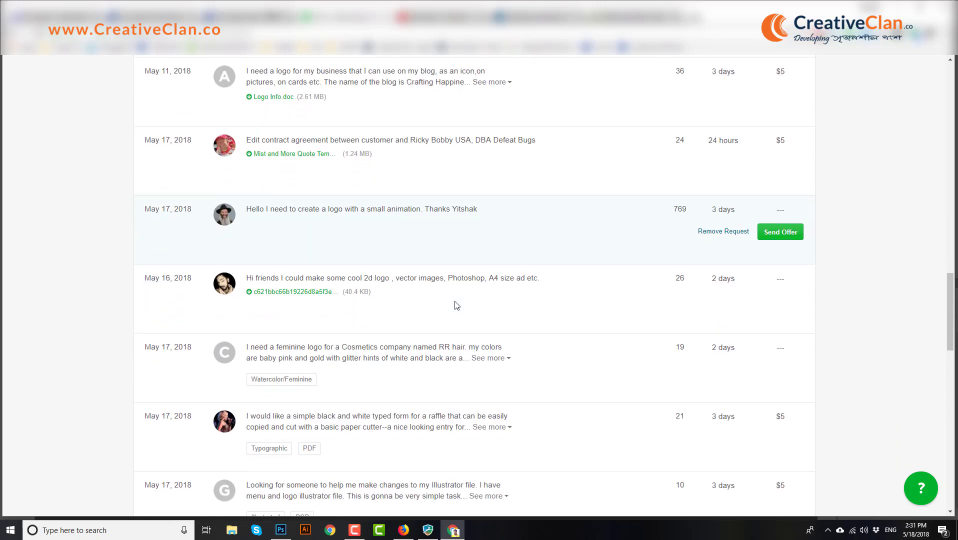
scroll(456, 305, "down", 3)
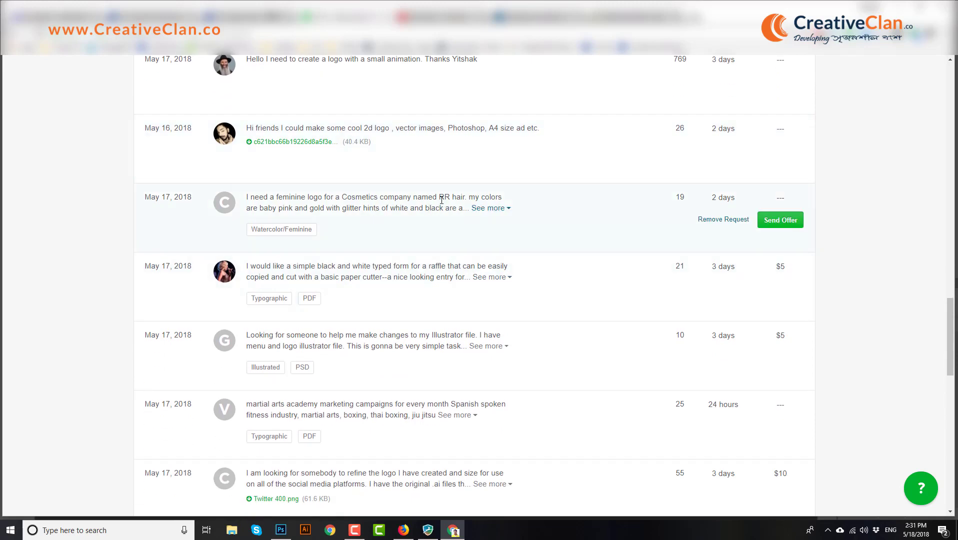
left_click(490, 208)
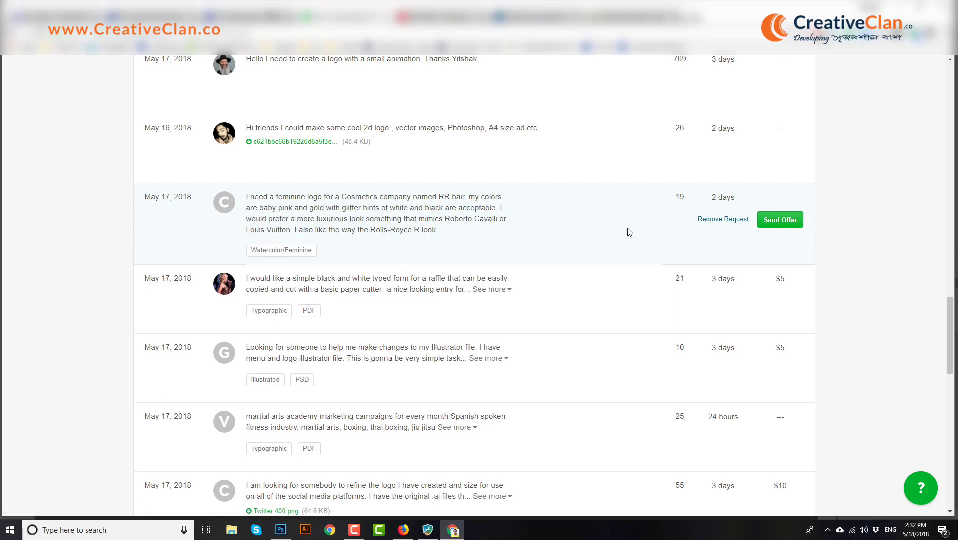
Start an offer for the RR hair logo request using the professional logo design gig
left_click(795, 224)
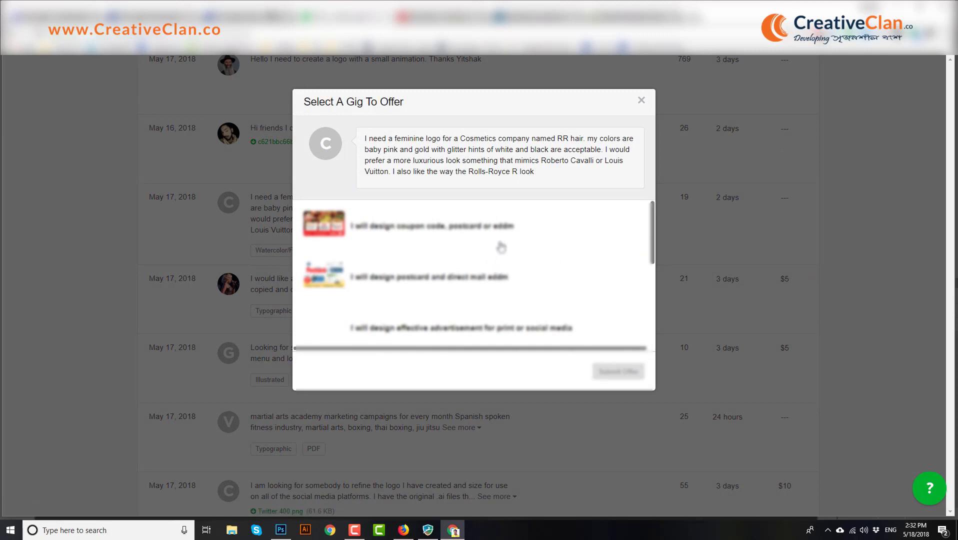
scroll(505, 253, "down", 1)
scroll(509, 257, "down", 1)
scroll(509, 260, "down", 2)
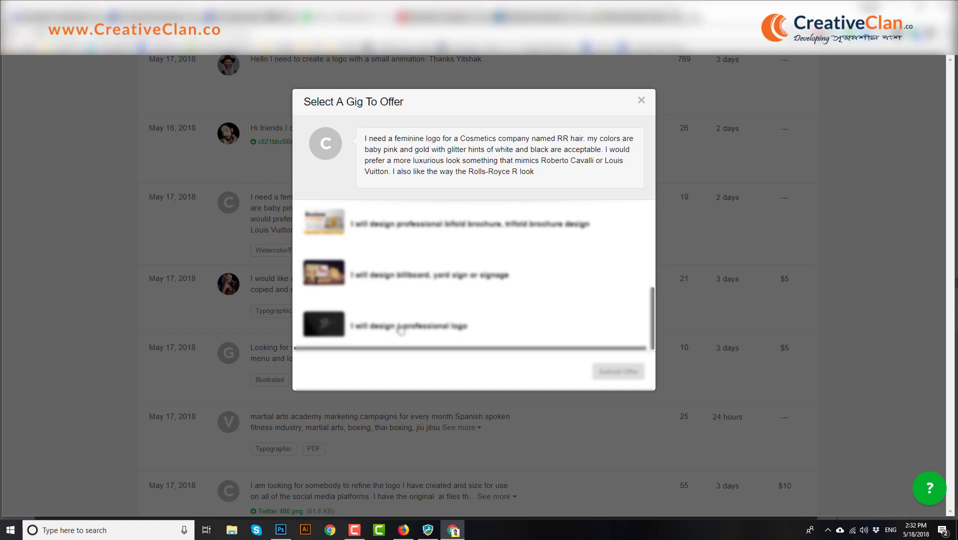
left_click(377, 327)
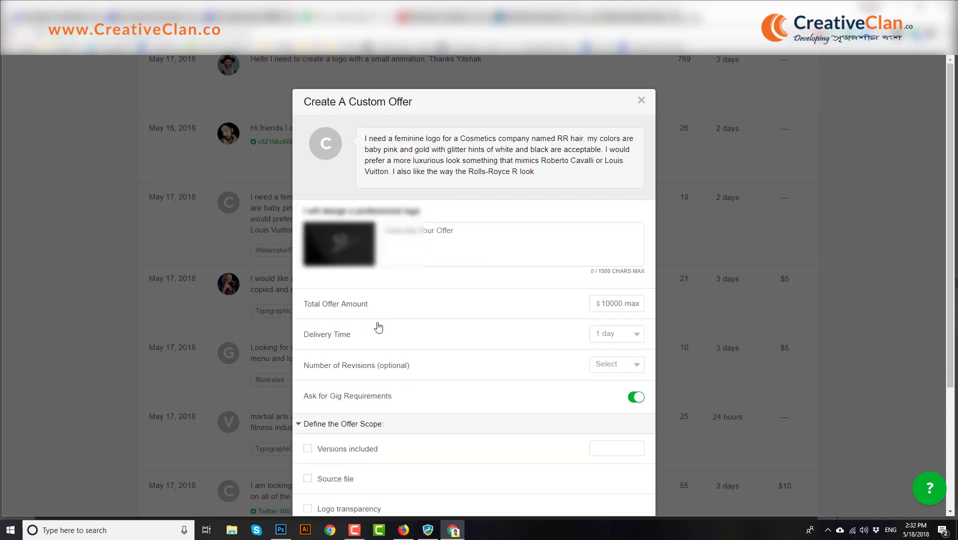
Set the custom offer's total amount to $5 and its delivery time to 5 days
left_click(612, 305)
type("510")
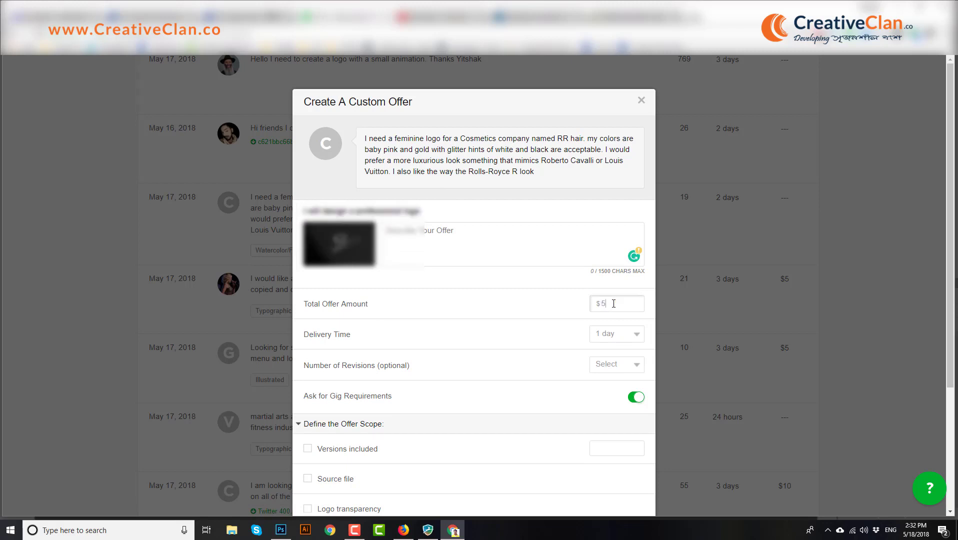
double_click(613, 304)
type("5")
left_click(610, 334)
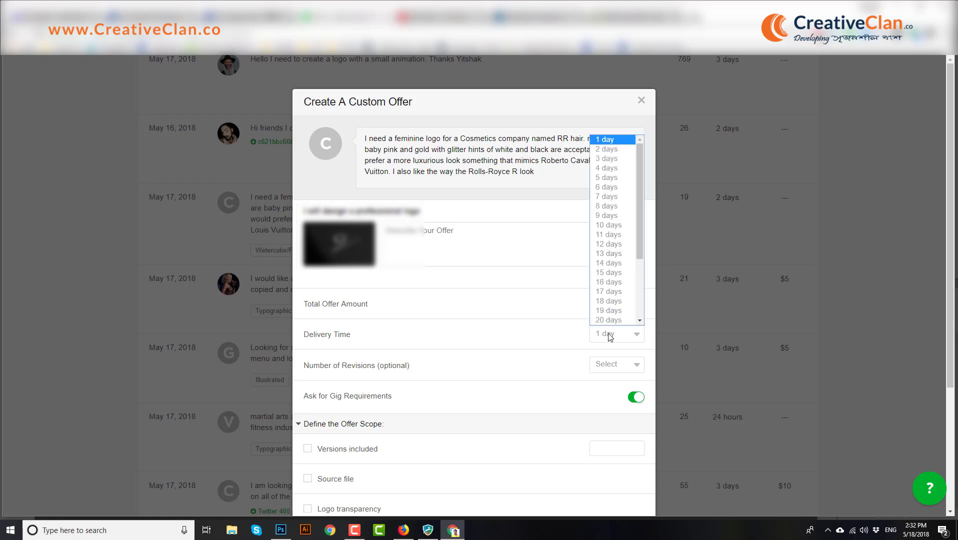
left_click(607, 178)
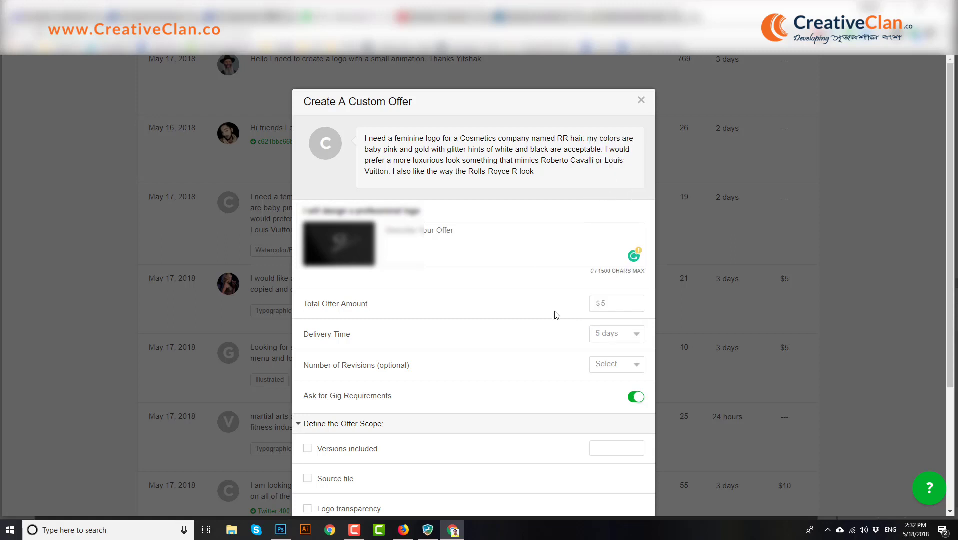
left_click(439, 16)
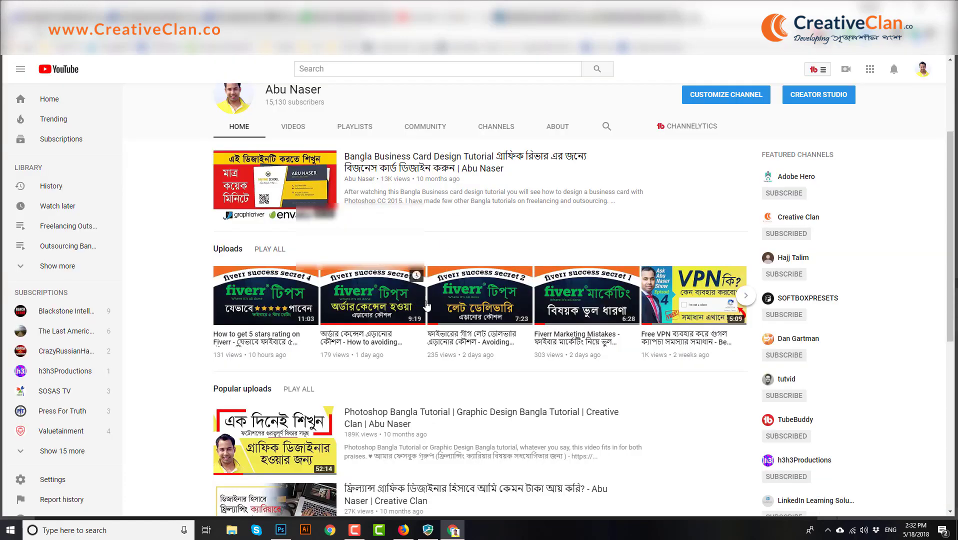
left_click(340, 16)
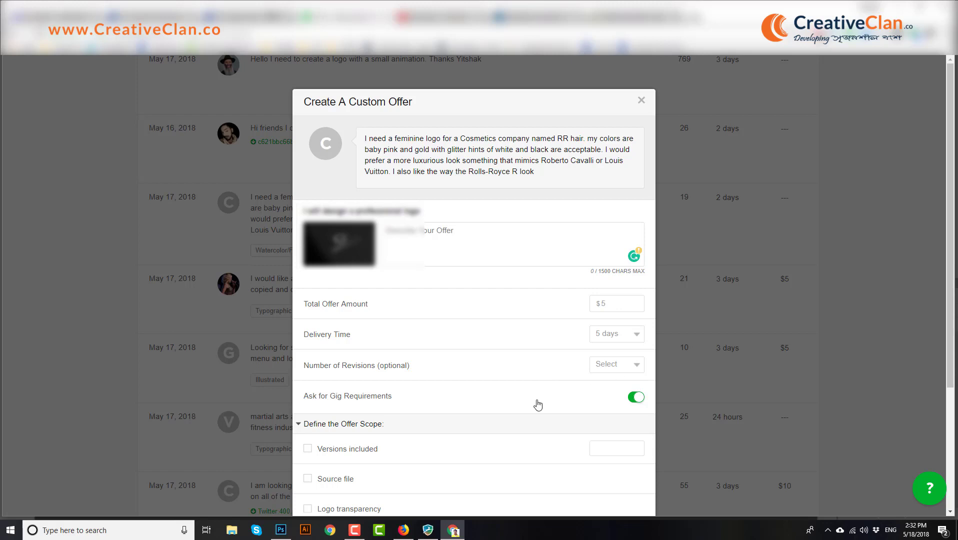
Set the number of revisions to unlimited and switch Ask for Gig Requirements off and on again
left_click(622, 370)
scroll(621, 348, "down", 2)
left_click(621, 349)
left_click(554, 391)
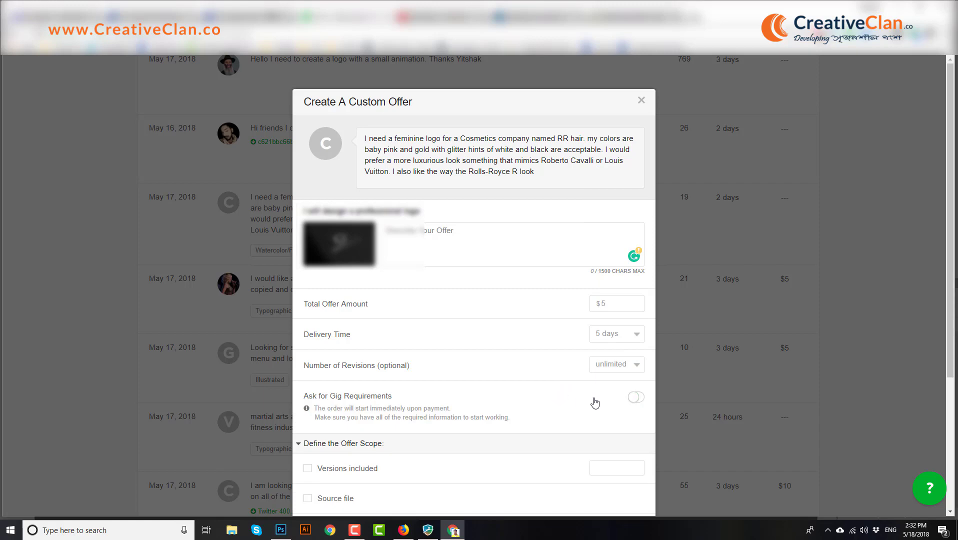
left_click(636, 398)
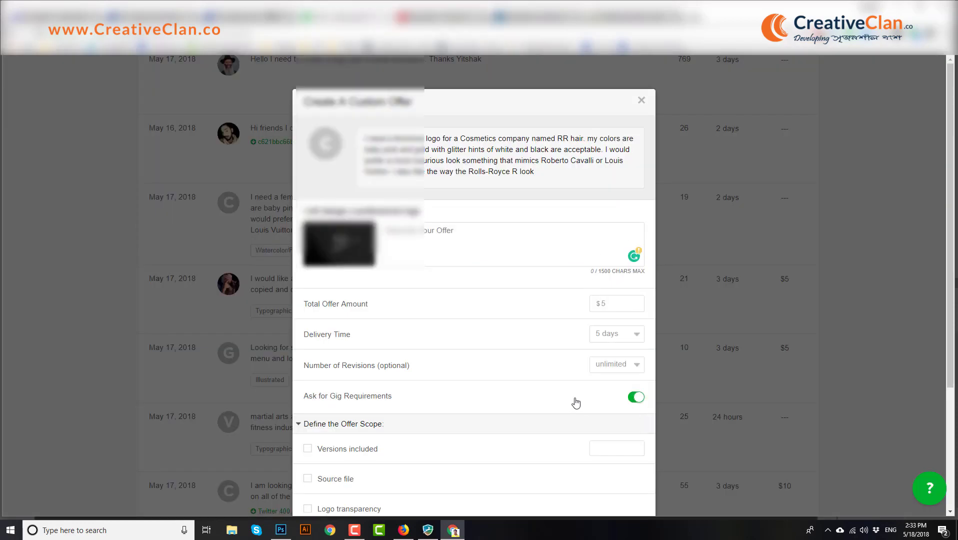
Include versions, source file, logo transparency, high resolution and 3d image in the offer scope
scroll(436, 370, "down", 3)
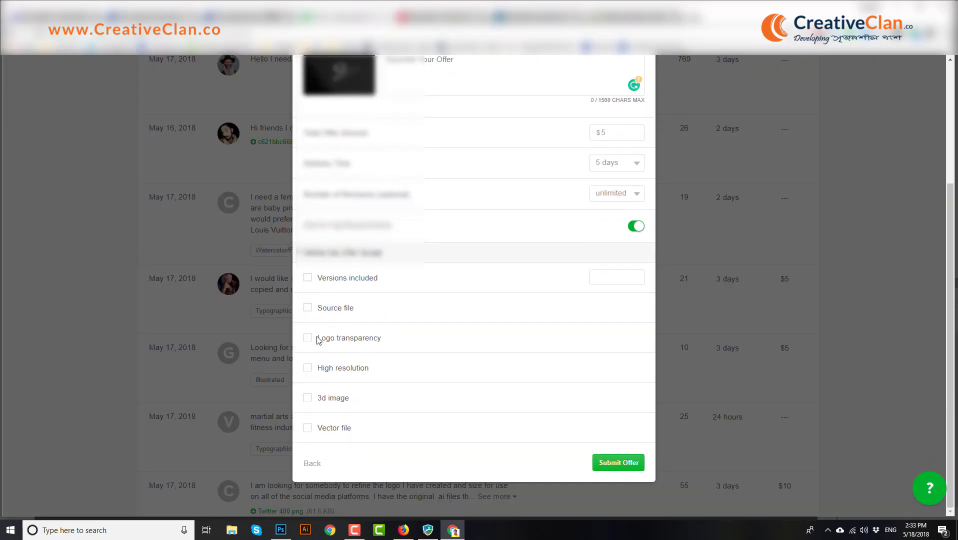
left_click(309, 279)
left_click(308, 308)
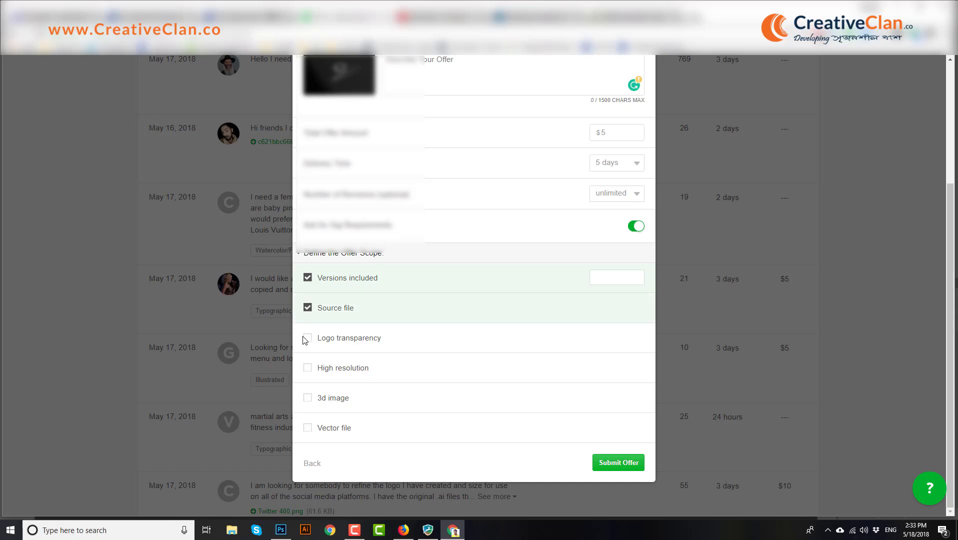
left_click(308, 338)
left_click(307, 368)
left_click(307, 399)
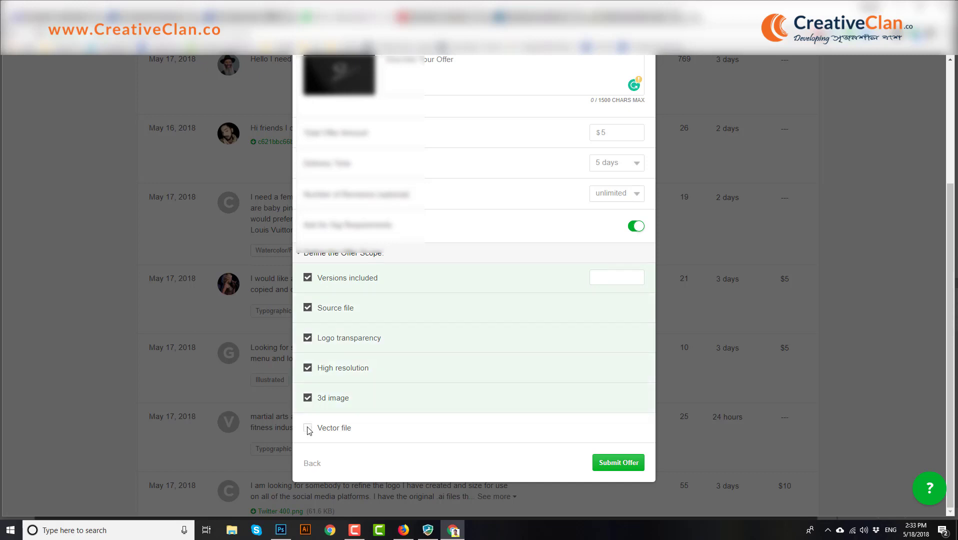
Remove high resolution, source file, versions included and logo transparency from the offer scope, keeping only 3d image
left_click(307, 368)
left_click(308, 278)
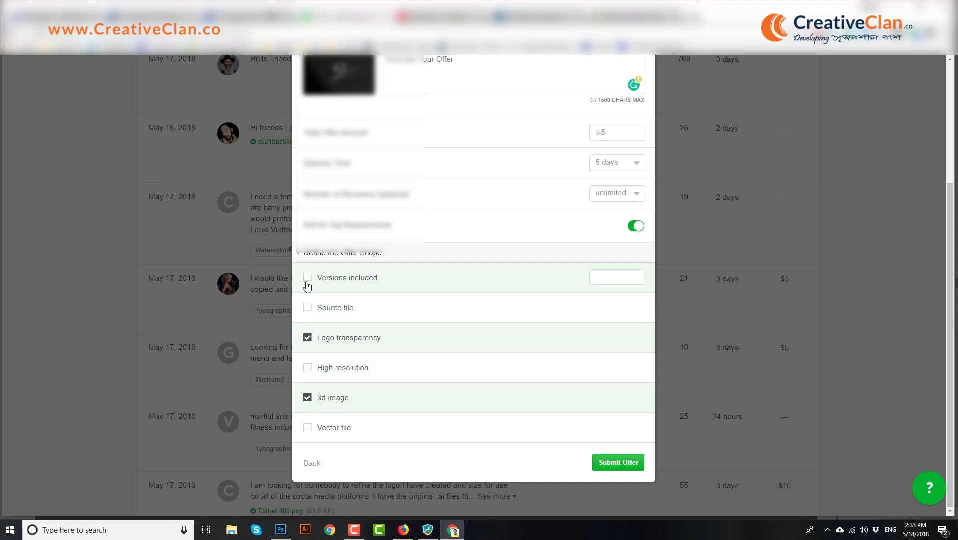
left_click(307, 338)
left_click(307, 397)
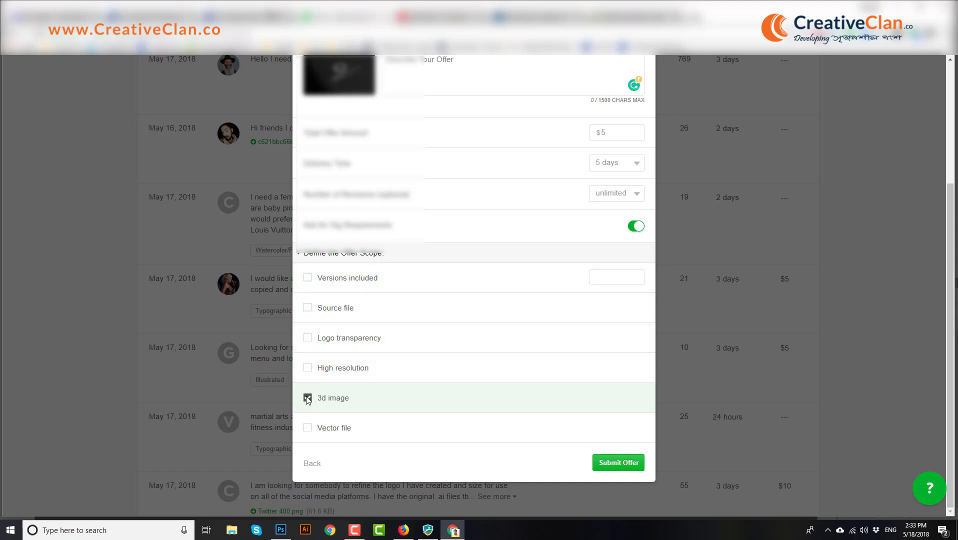
Examine the buyer's request text in the custom offer, highlighting the passages on the wanted logo style and brand references
scroll(464, 361, "up", 3)
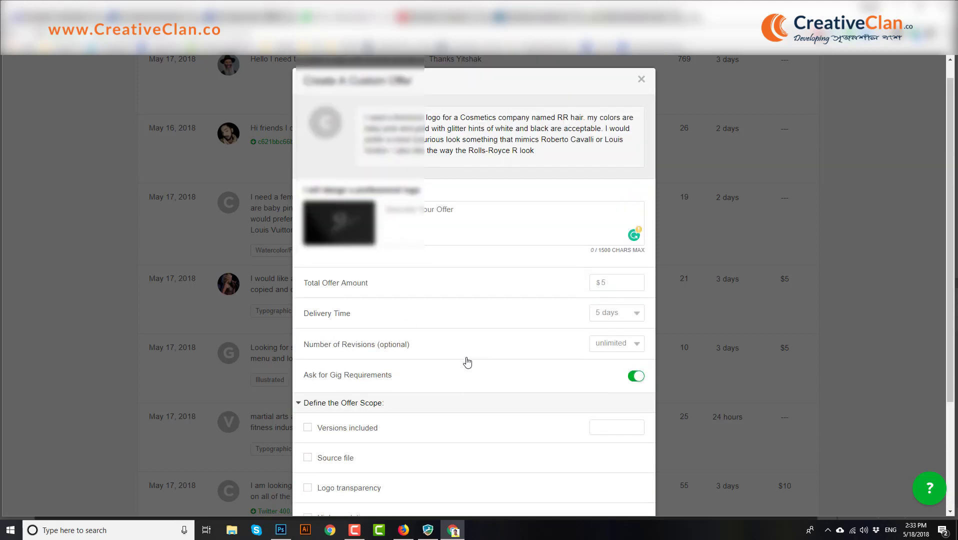
left_click(496, 214)
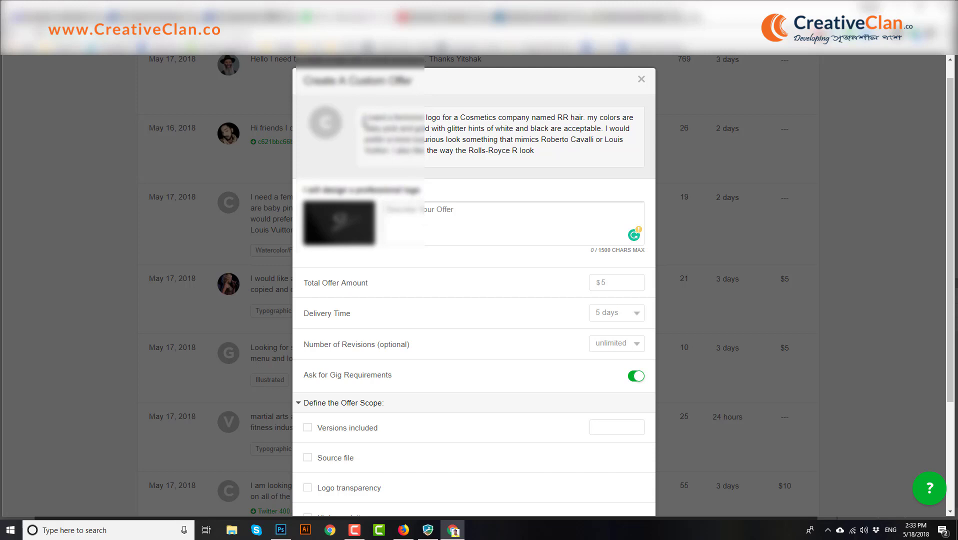
left_click_drag(364, 118, 524, 150)
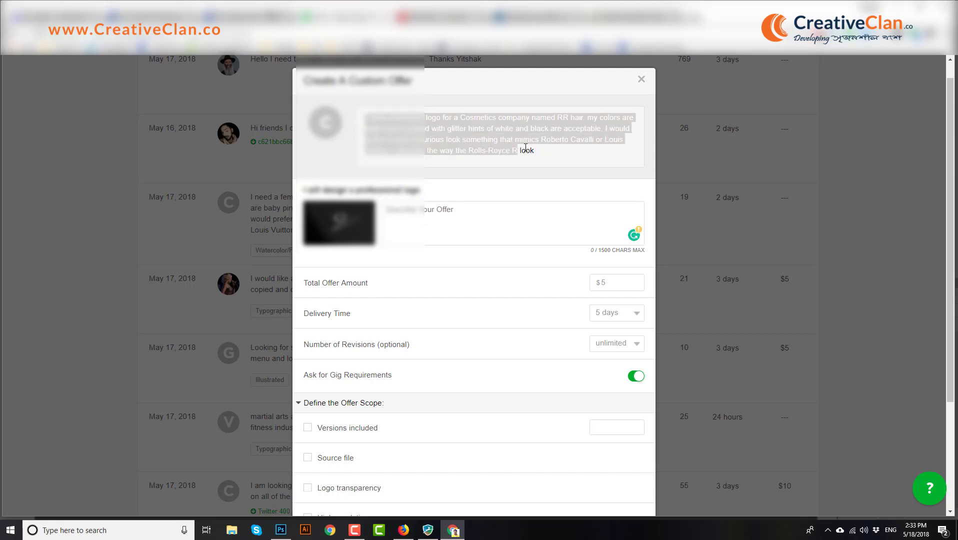
left_click(565, 154)
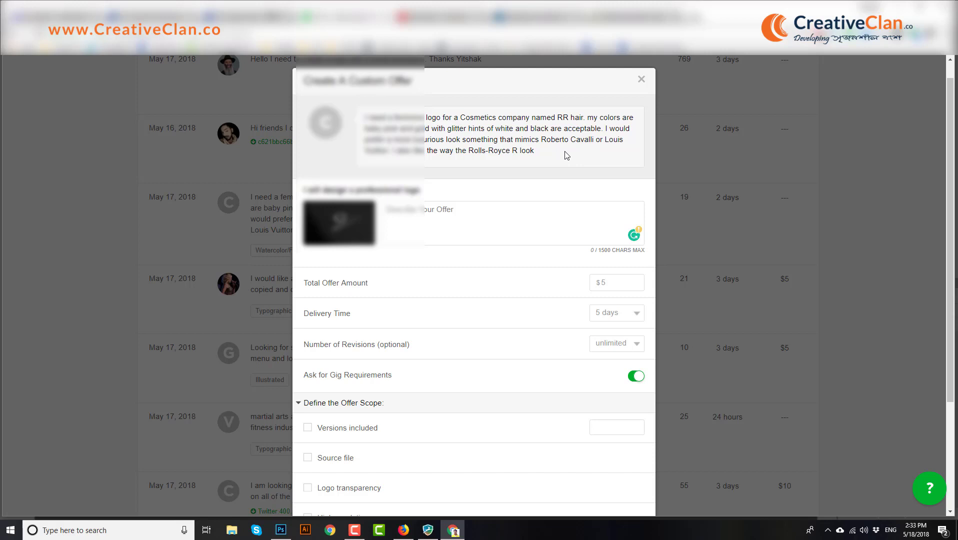
mouse_move(536, 150)
left_mouse_down()
mouse_move(480, 140)
mouse_move(543, 139)
left_mouse_up()
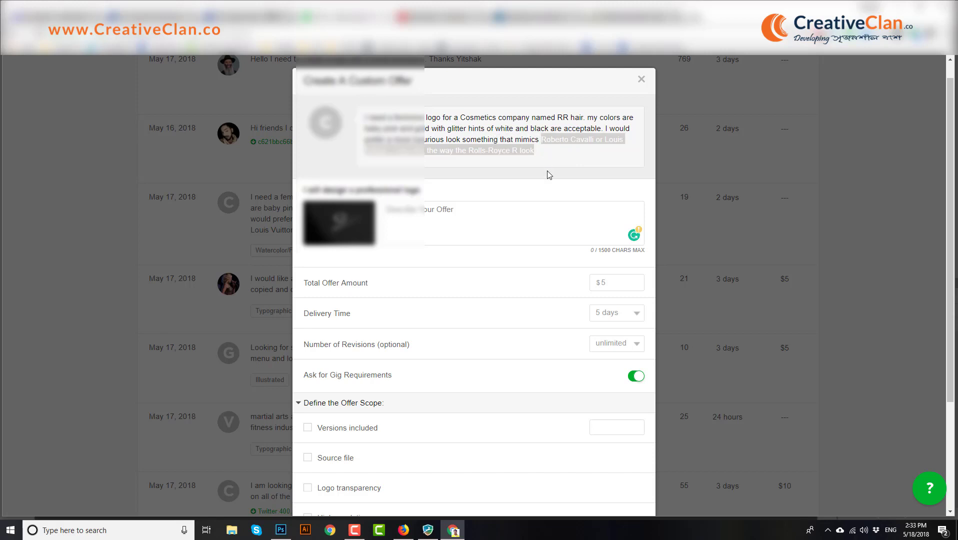
scroll(550, 176, "down", 3)
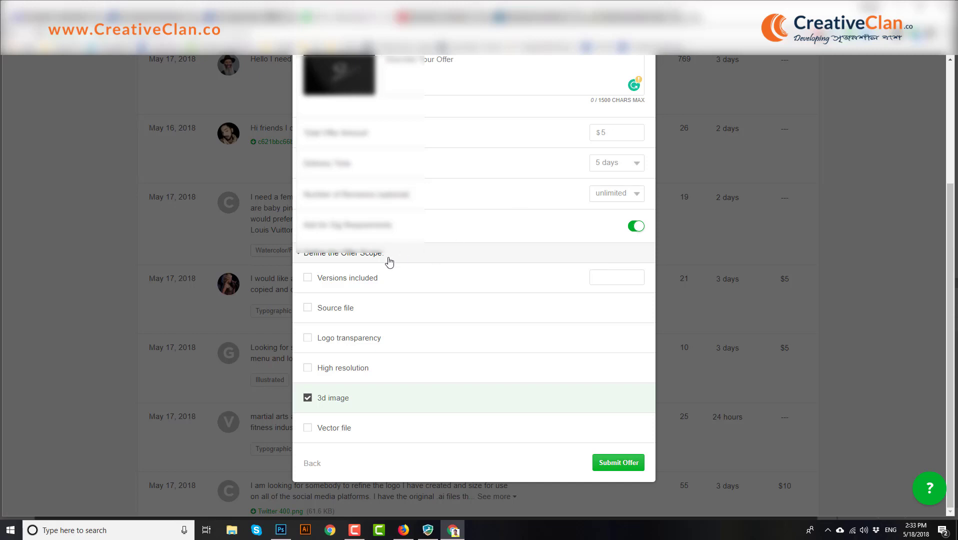
scroll(410, 261, "up", 3)
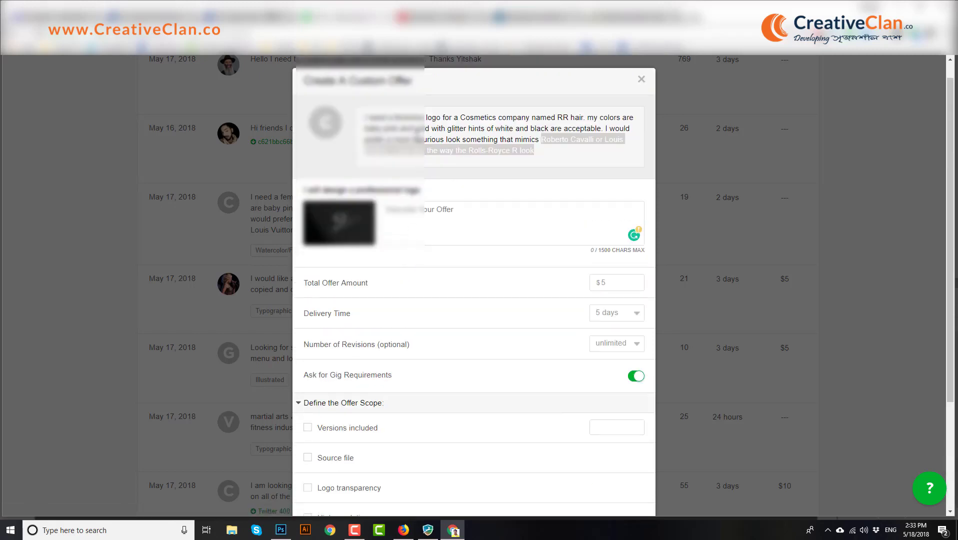
left_click(417, 137)
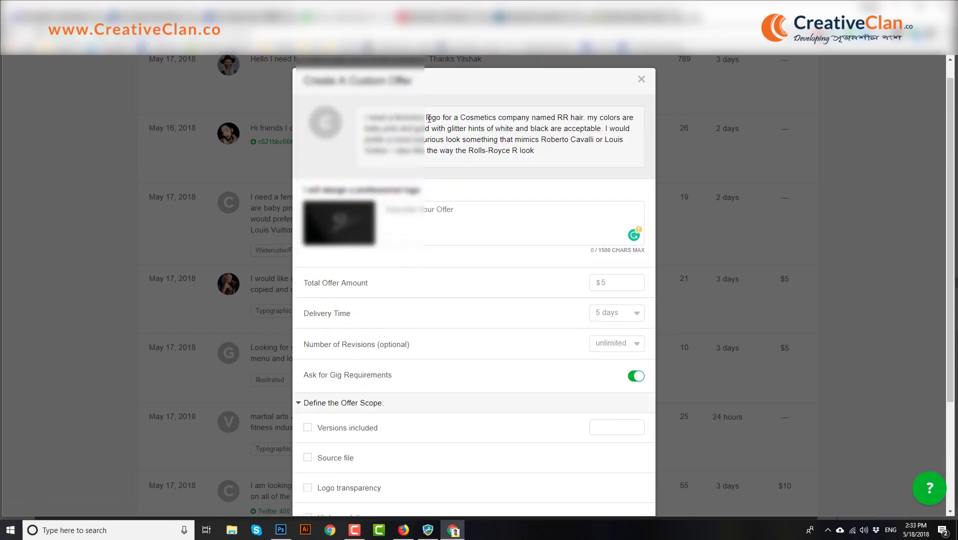
left_click_drag(425, 118, 624, 140)
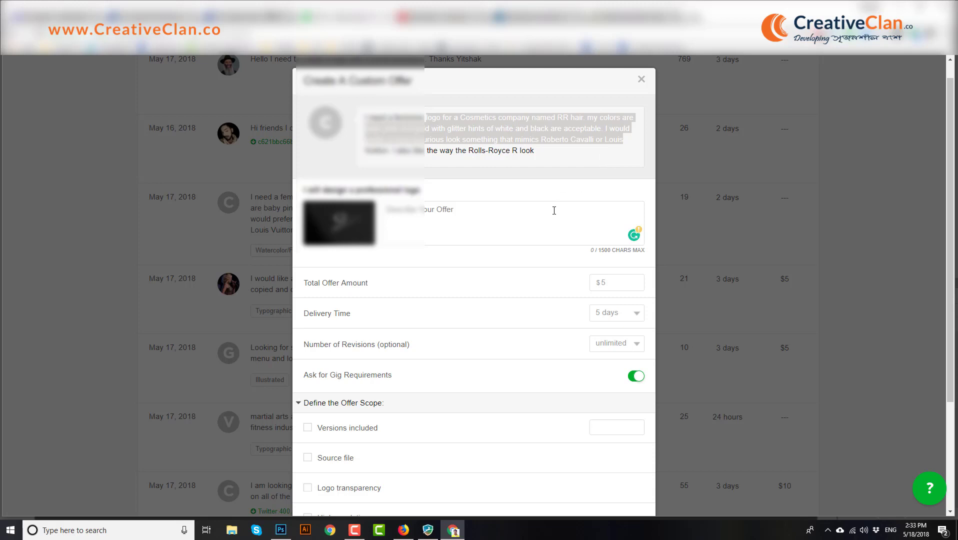
Review the filled-in custom offer form, close it without submitting, and return to the buyer requests list
scroll(554, 210, "down", 2)
scroll(554, 212, "down", 1)
scroll(554, 214, "up", 4)
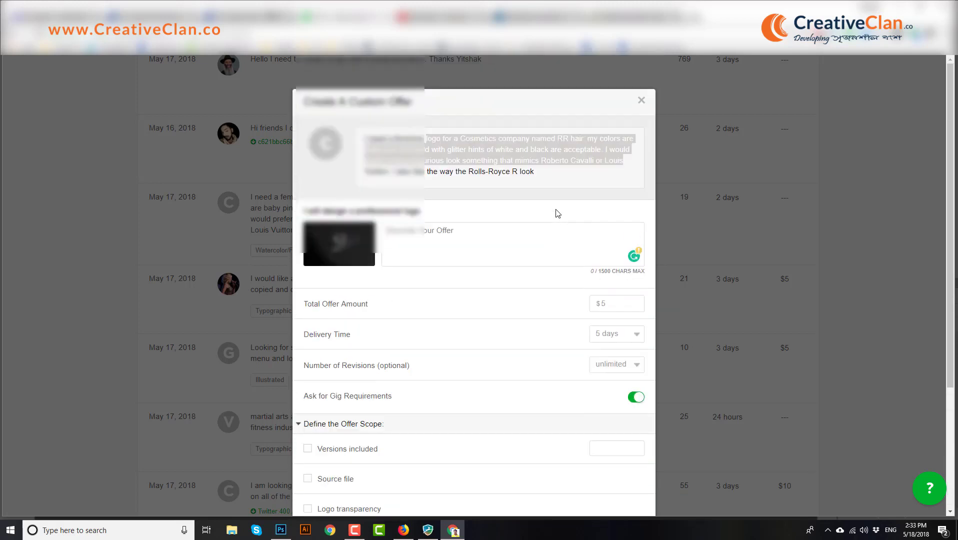
scroll(538, 217, "down", 4)
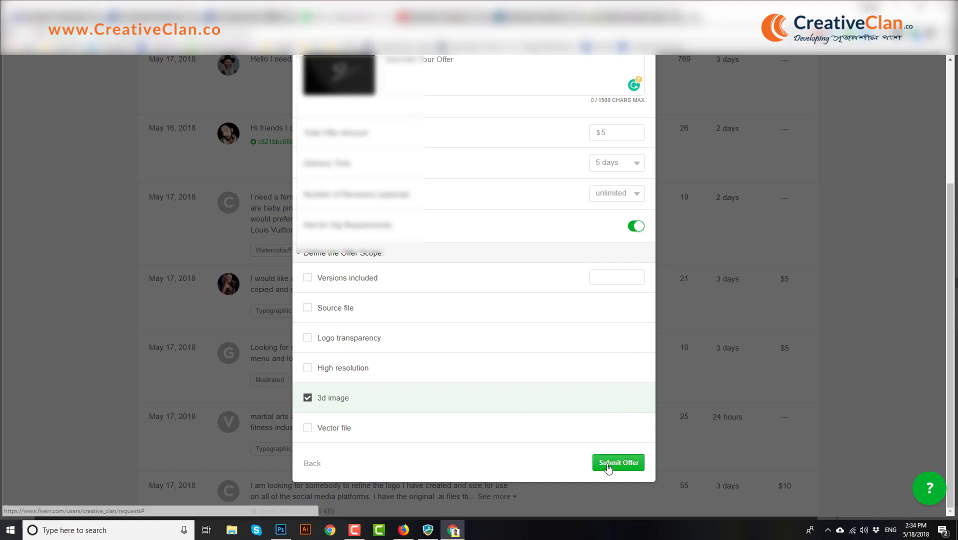
scroll(560, 429, "up", 4)
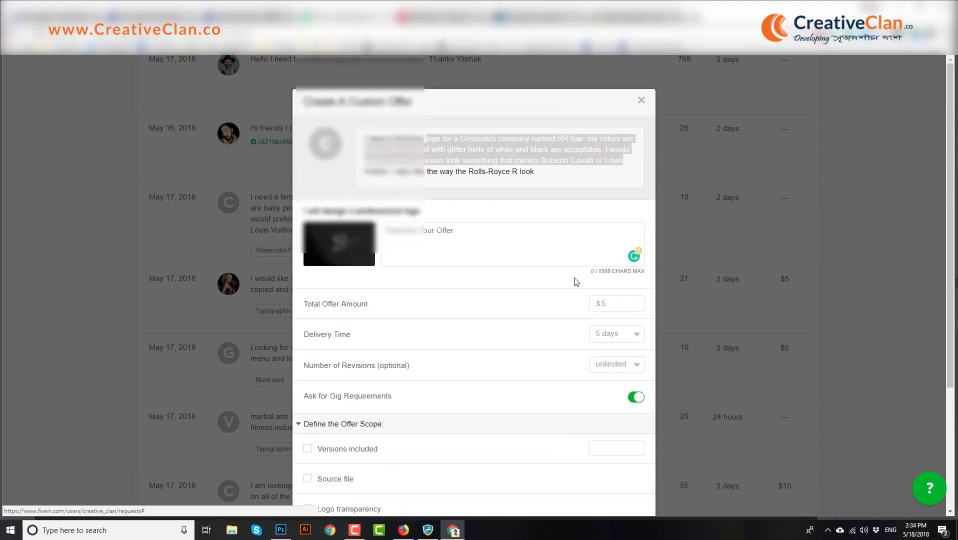
left_click(641, 101)
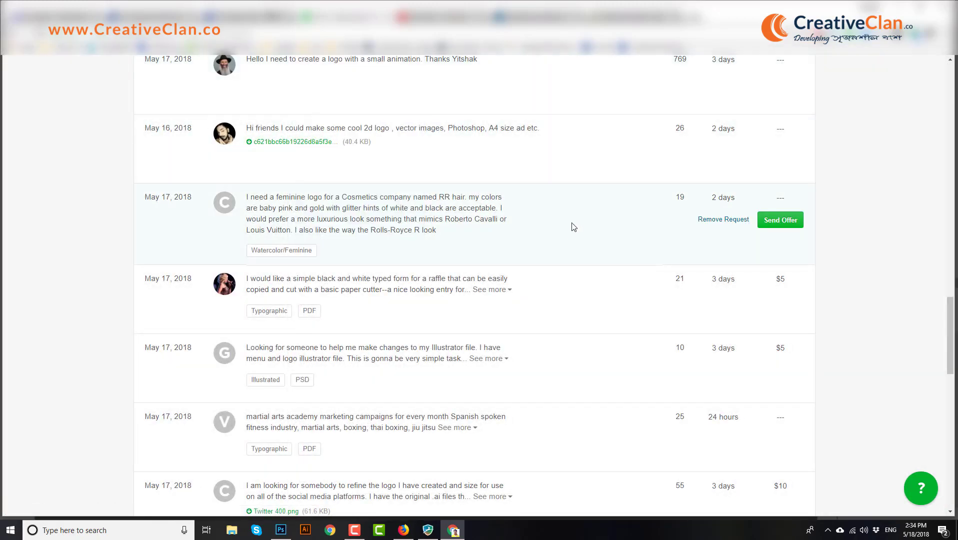
scroll(570, 239, "up", 10)
scroll(570, 239, "up", 15)
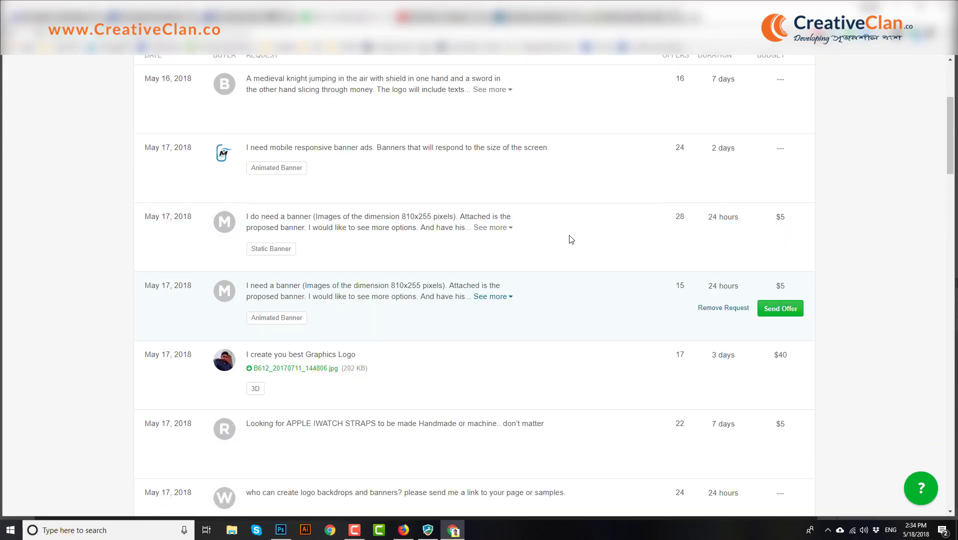